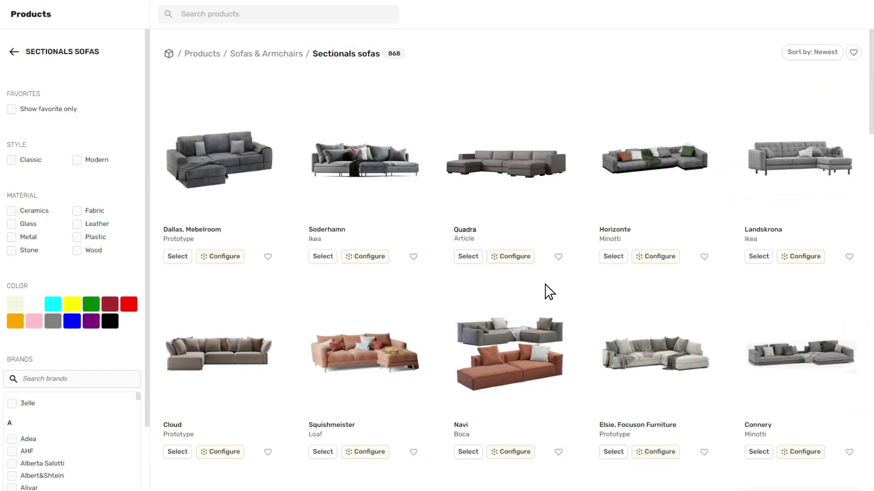
Reconfigure Quadra by removing two sections and adding back one Quadra Middle
left_click(515, 259)
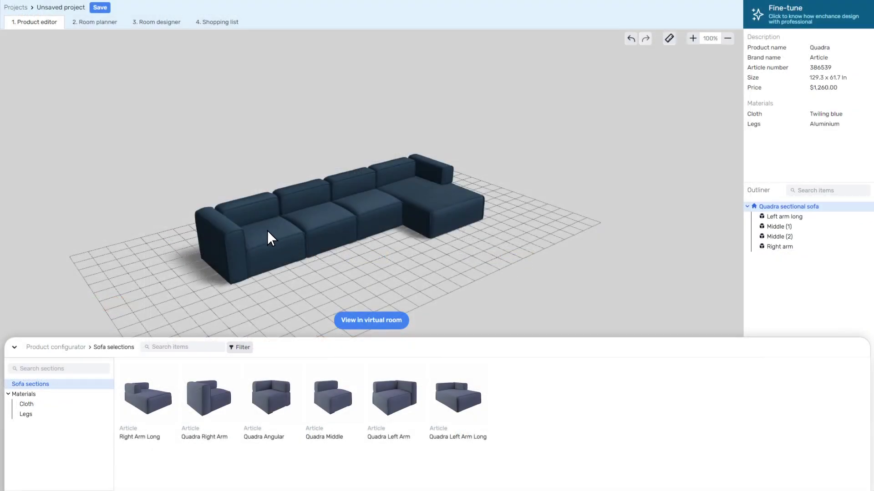
left_click_drag(267, 235, 282, 457)
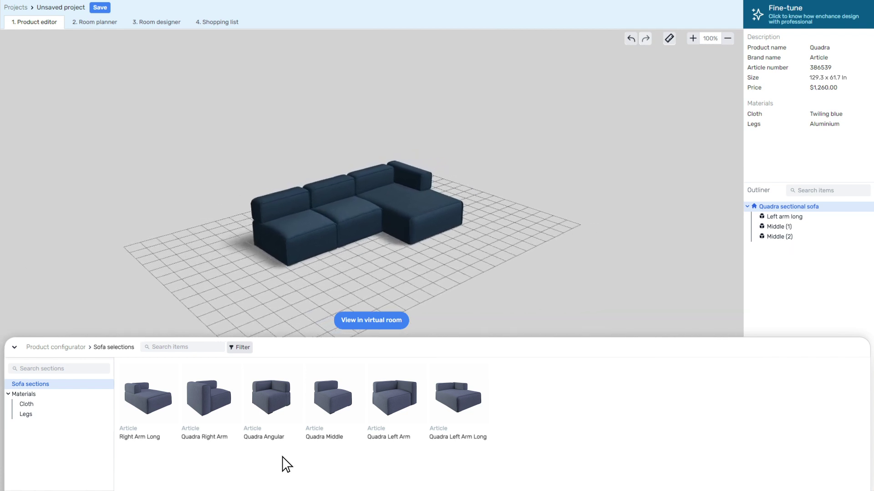
left_click_drag(296, 230, 296, 456)
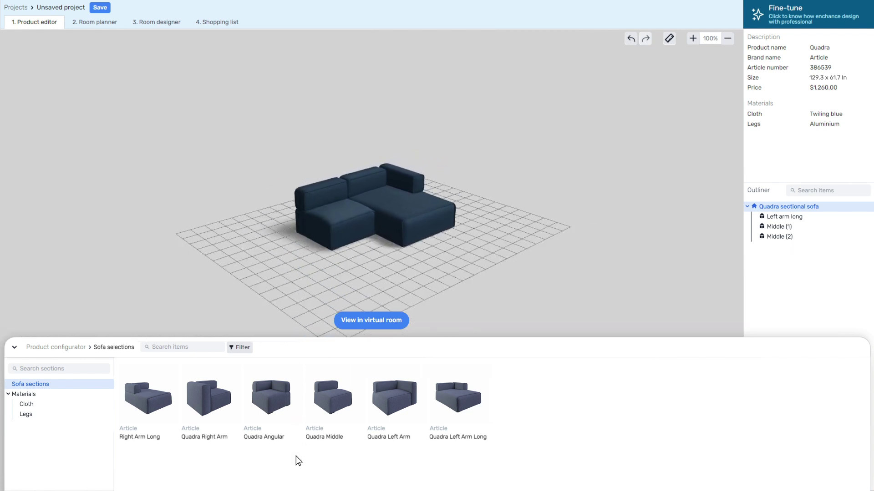
left_click_drag(334, 411, 257, 234)
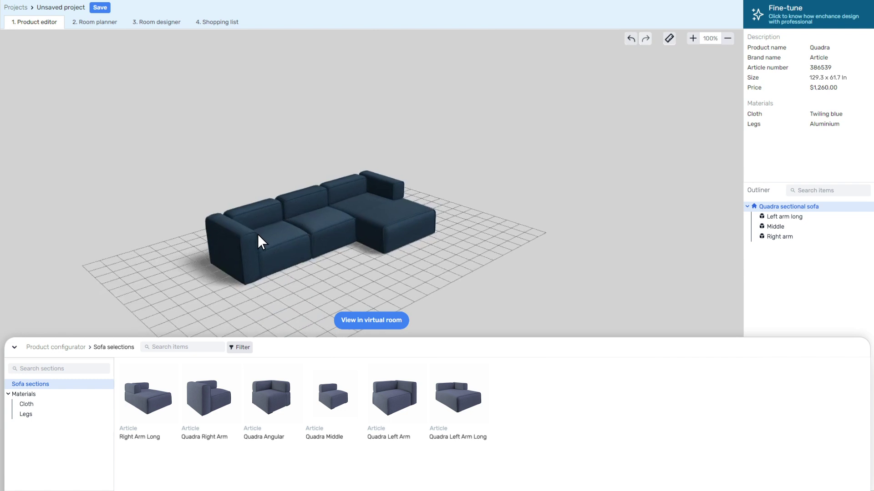
Try Lull Blue and Charm cloth, then upholster the sofa in Vine Green
left_click(32, 404)
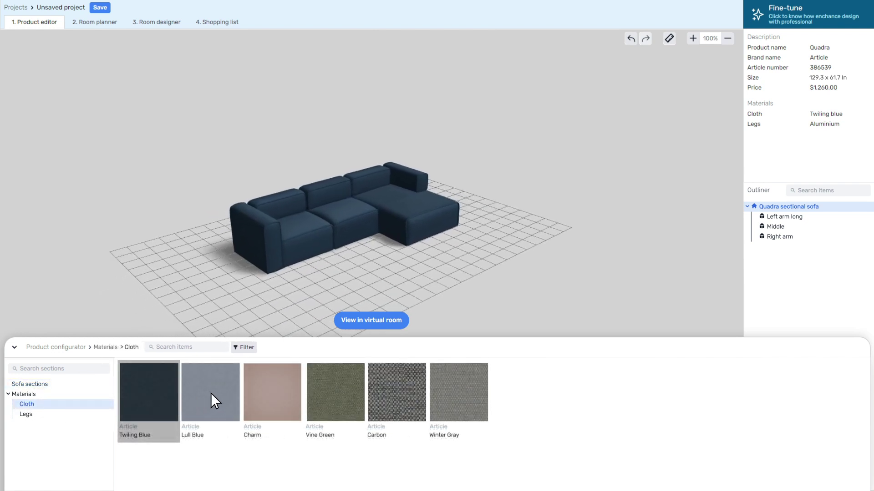
left_click(211, 393)
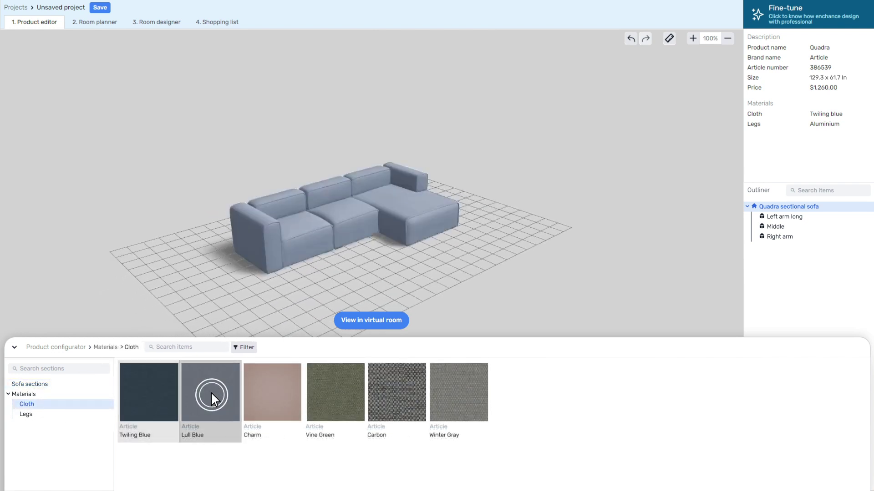
left_click(274, 391)
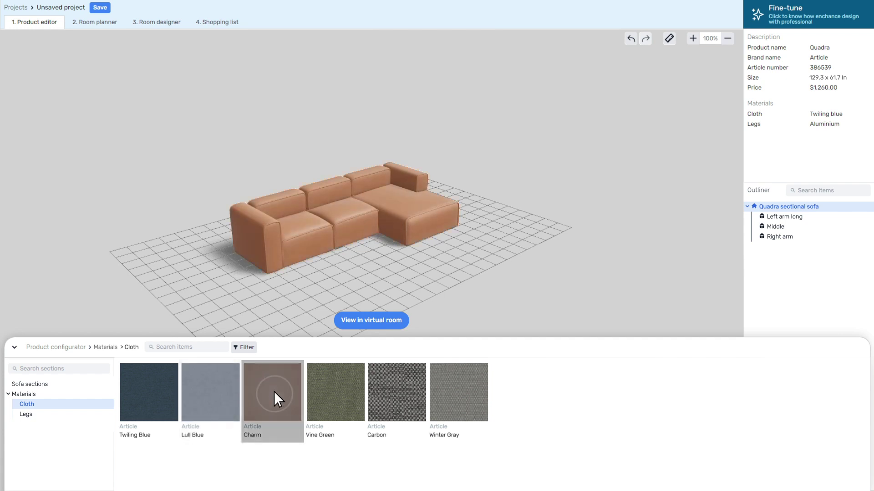
left_click(337, 390)
scroll(367, 237, "up", 5)
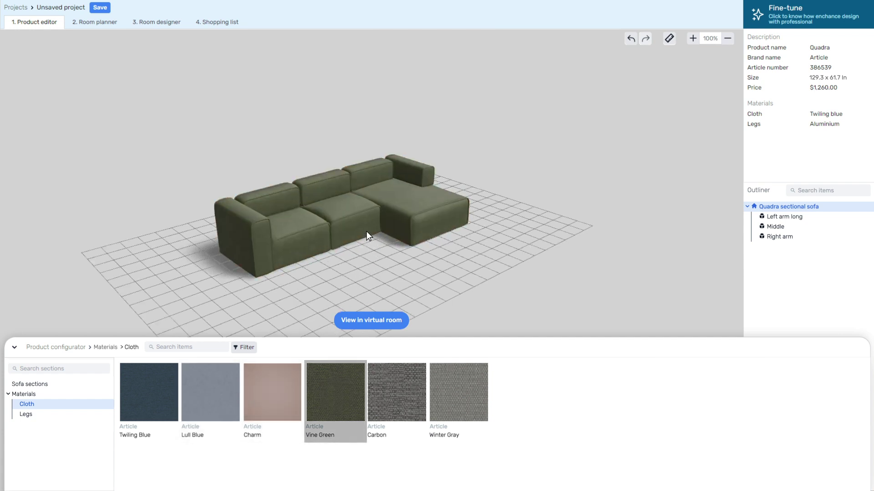
left_click_drag(325, 169, 324, 177)
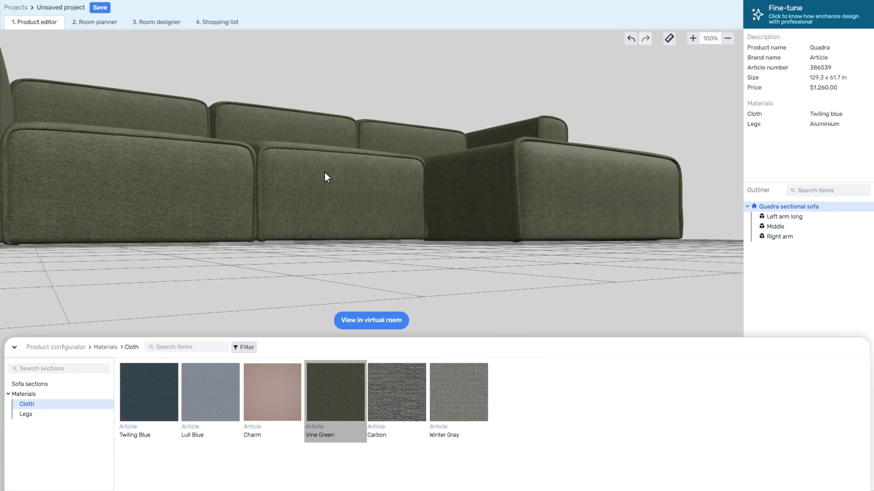
Try gold legs, then give the sofa dark plastic legs
left_click(27, 415)
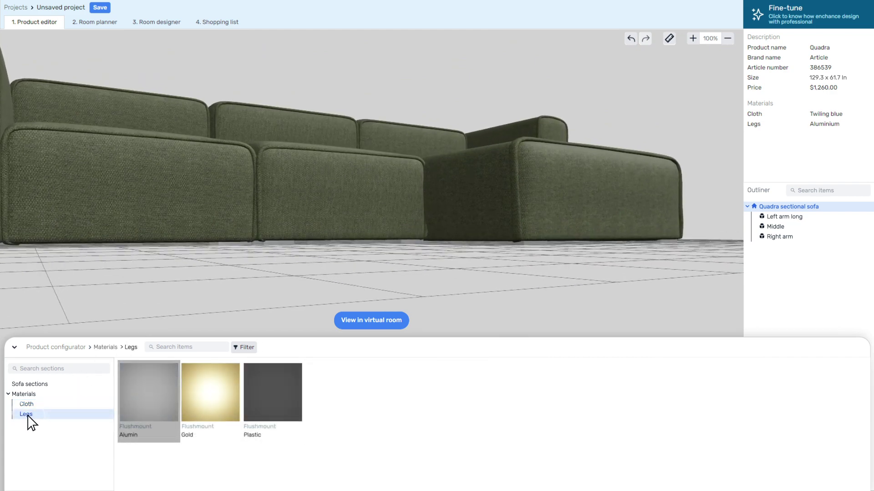
left_click(208, 396)
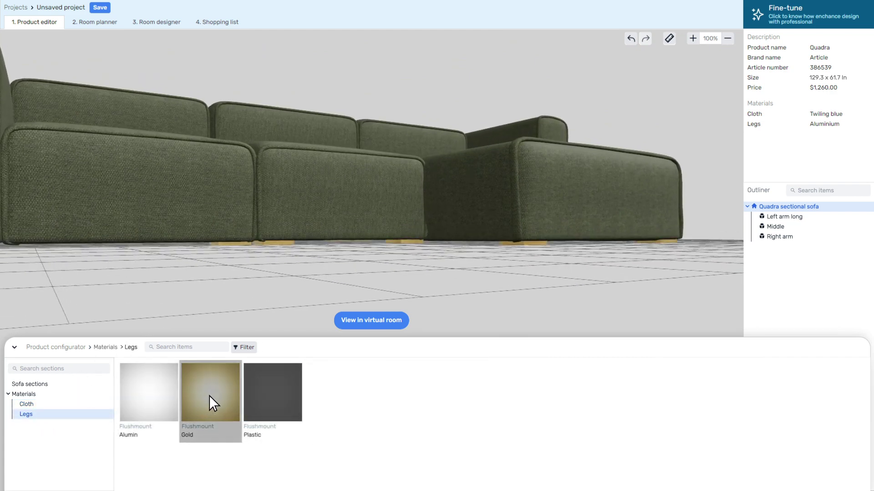
left_click(272, 395)
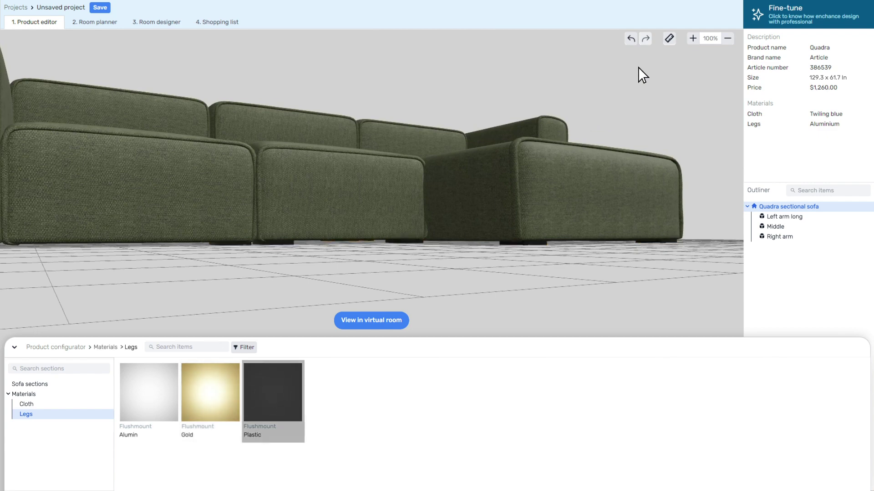
Check the sofa's dimensions, then place it in a new living room plan
left_click(670, 39)
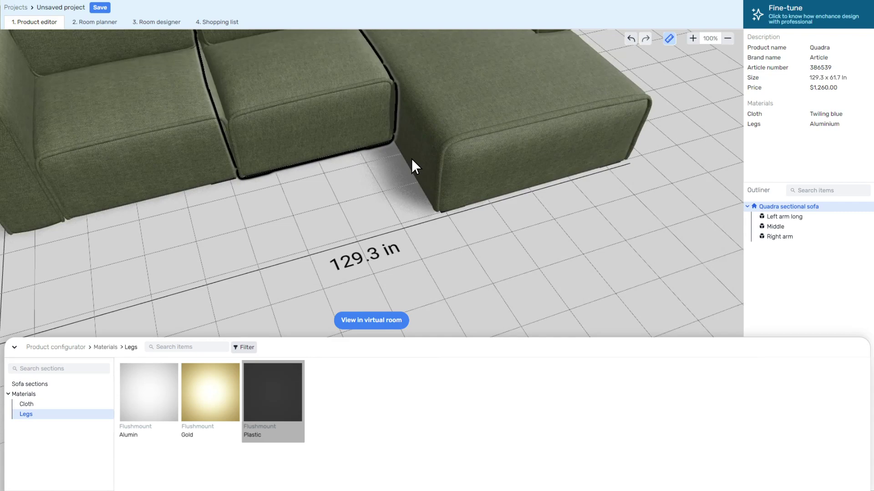
mouse_move(424, 242)
left_mouse_down()
mouse_move(503, 252)
mouse_move(676, 200)
left_mouse_up()
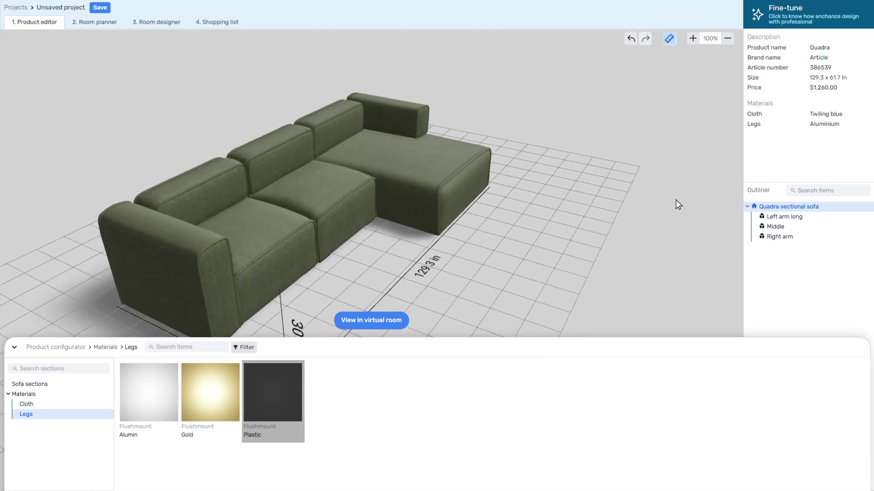
left_click(374, 321)
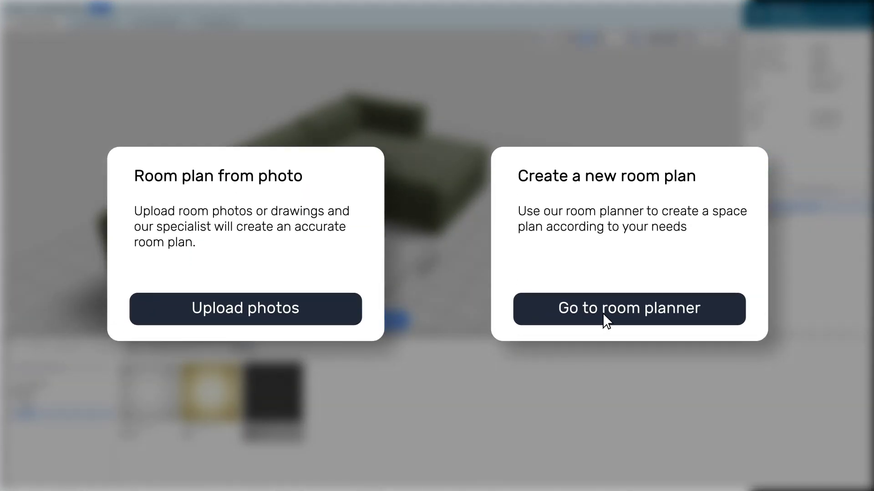
left_click(634, 312)
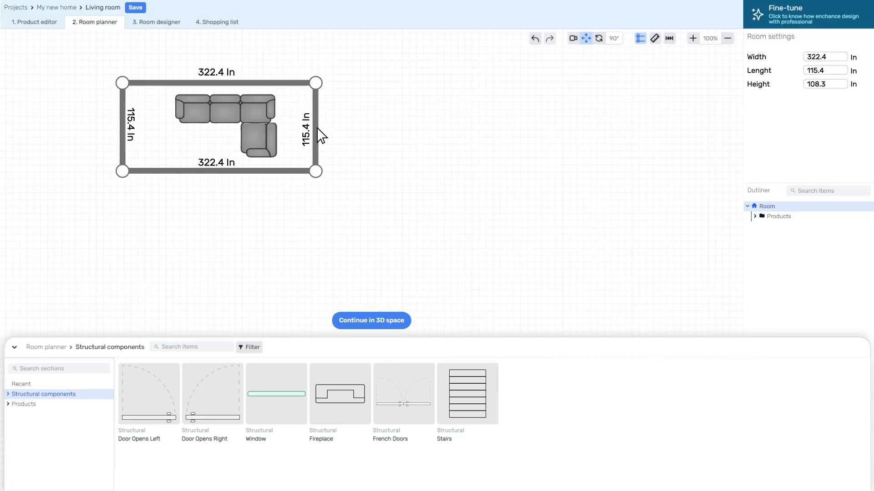
Enlarge the room to 504.5 × 323.3 in, adding a left-opening door and a window
mouse_move(322, 137)
left_mouse_down()
mouse_move(357, 125)
mouse_move(443, 127)
left_mouse_up()
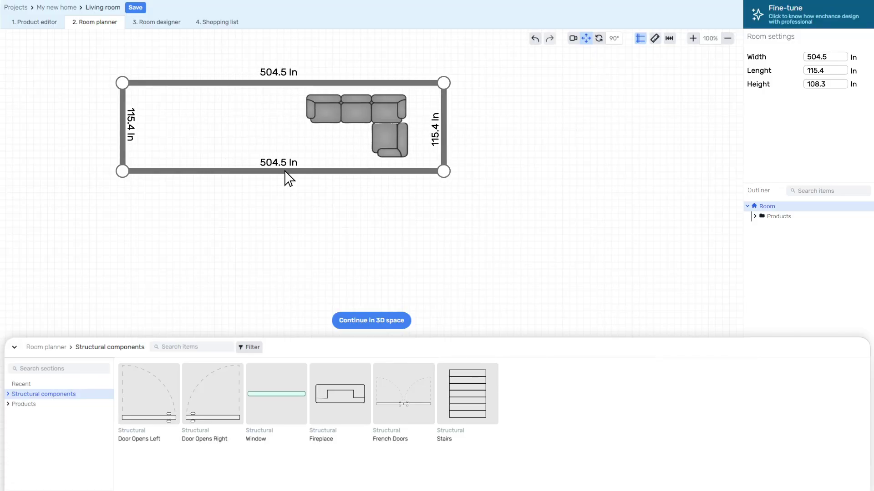
left_click_drag(275, 173, 278, 277)
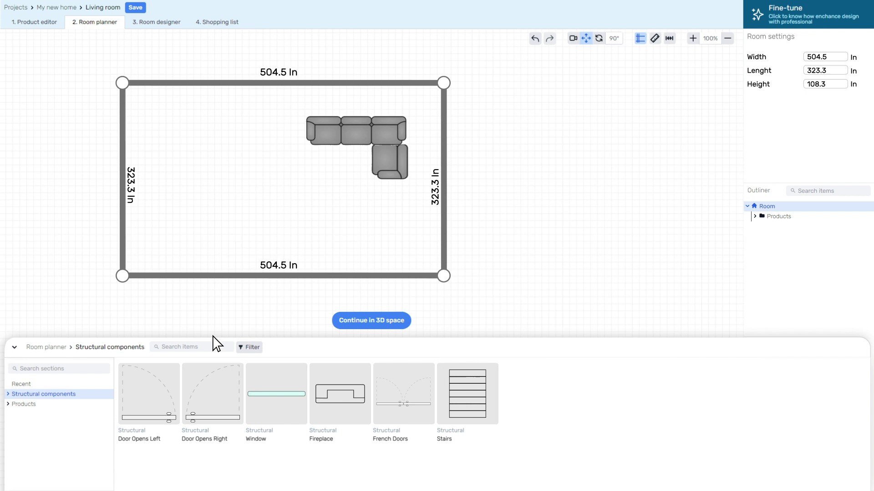
left_click_drag(147, 401, 439, 198)
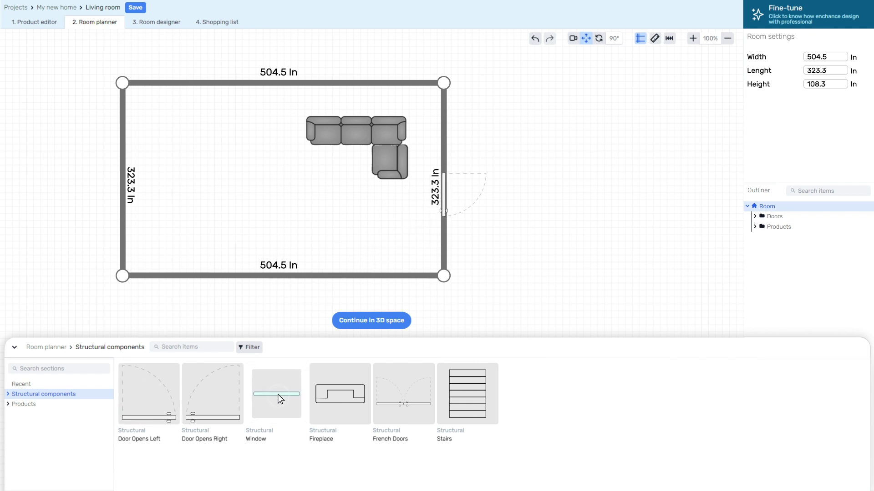
left_click_drag(278, 394, 277, 106)
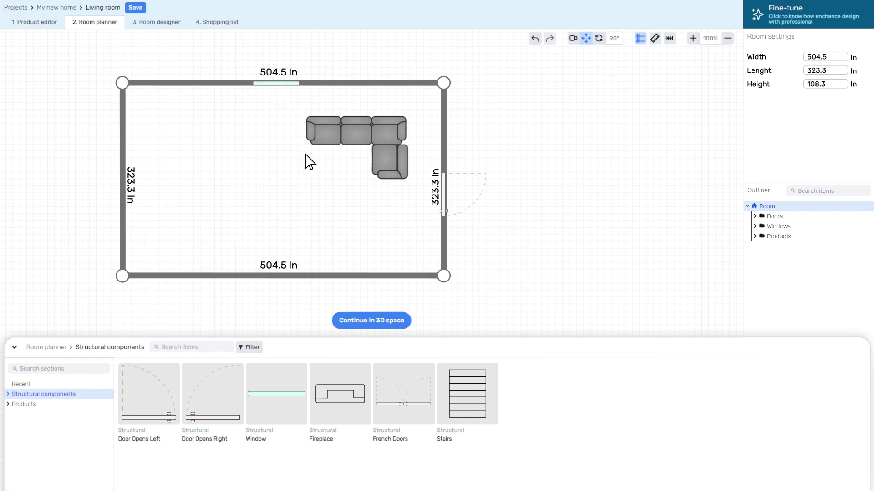
In 3D, place the glass coffee table, yellow chair and round side table
left_click(371, 321)
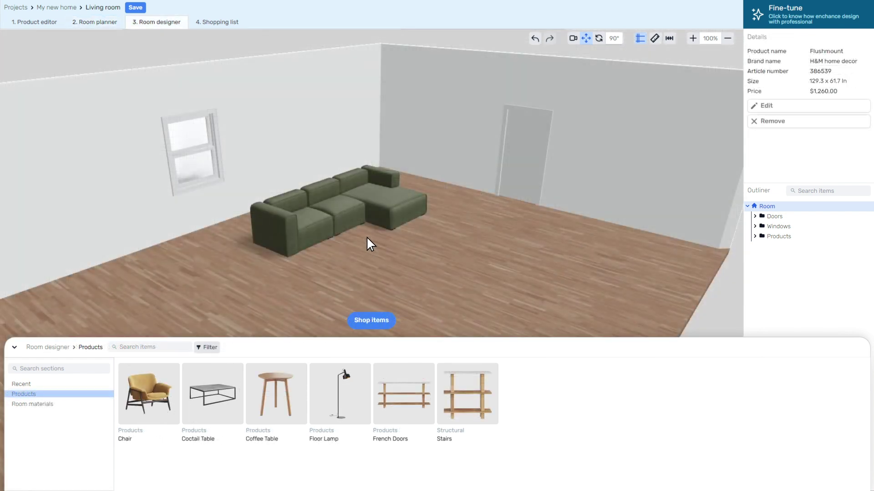
mouse_move(367, 236)
left_mouse_down()
mouse_move(248, 206)
mouse_move(367, 239)
left_mouse_up()
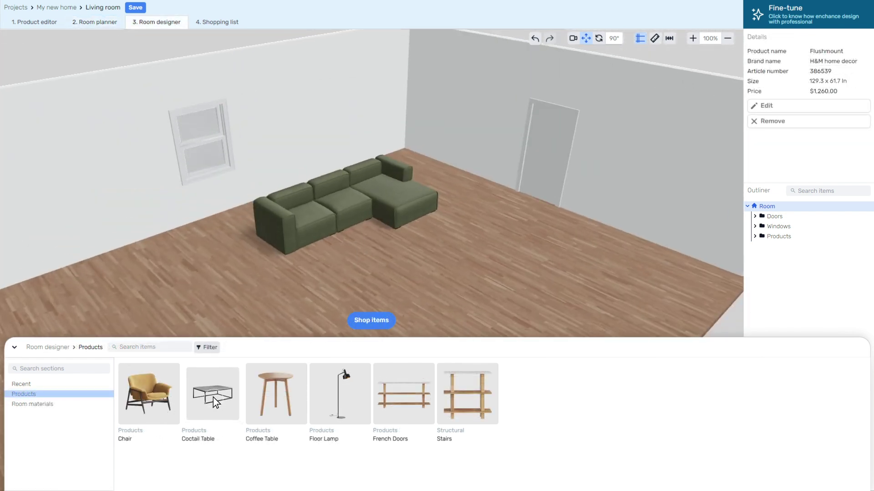
left_click_drag(214, 397, 351, 246)
left_click_drag(149, 394, 301, 284)
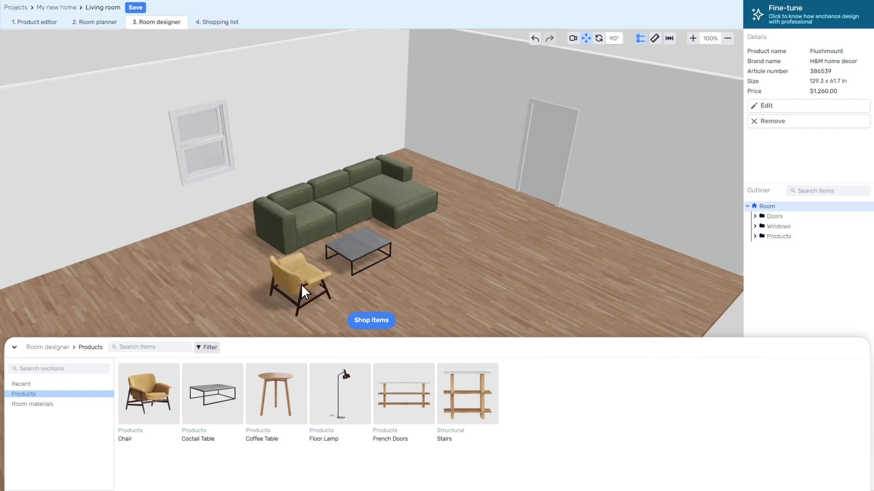
left_click_drag(277, 400, 250, 244)
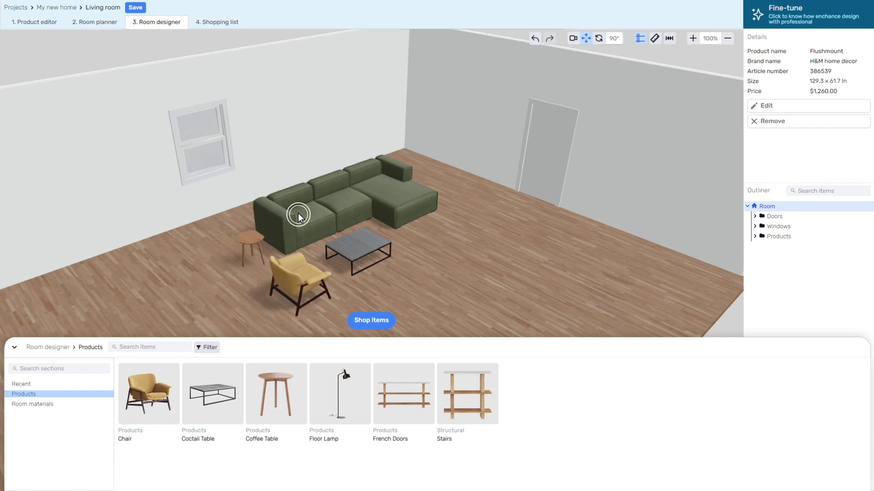
Add a floor lamp, a wooden wall shelf and a tall shelving unit
left_click_drag(299, 214, 183, 231)
left_click_drag(339, 394, 521, 239)
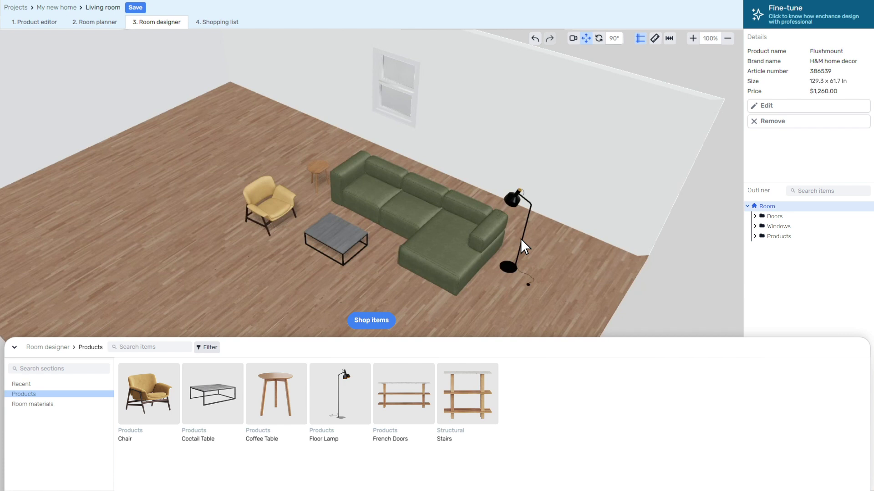
left_click_drag(404, 399, 558, 224)
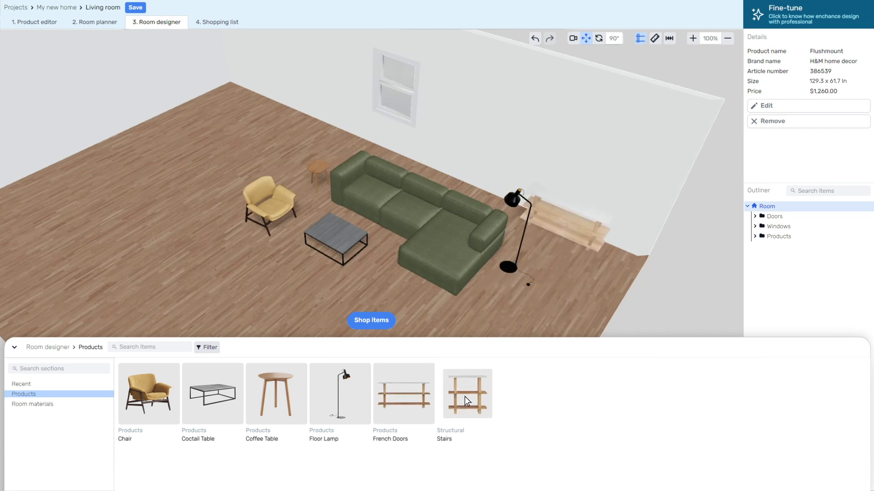
left_click_drag(464, 397, 365, 133)
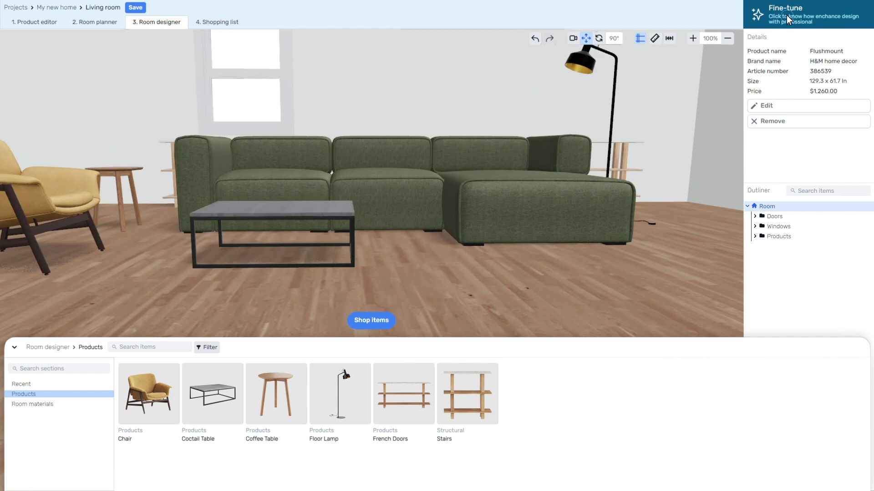
Generate a photorealistic Fine-tune render of the furnished living room
left_click(786, 15)
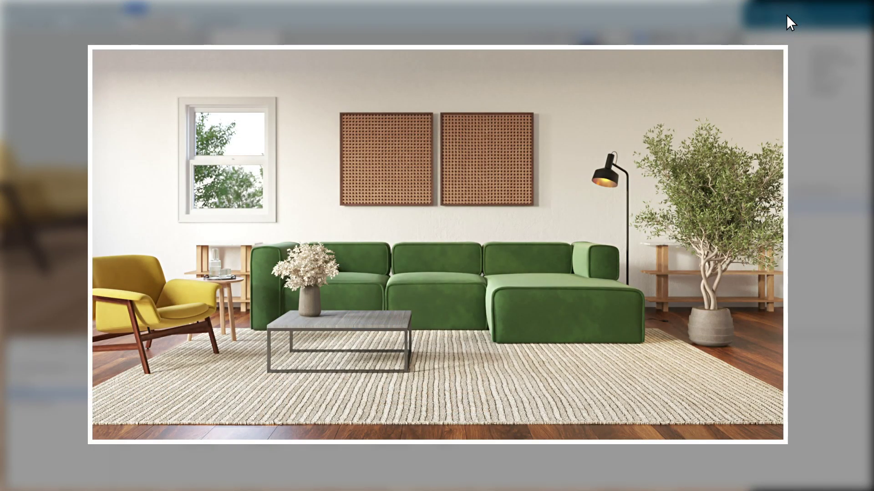